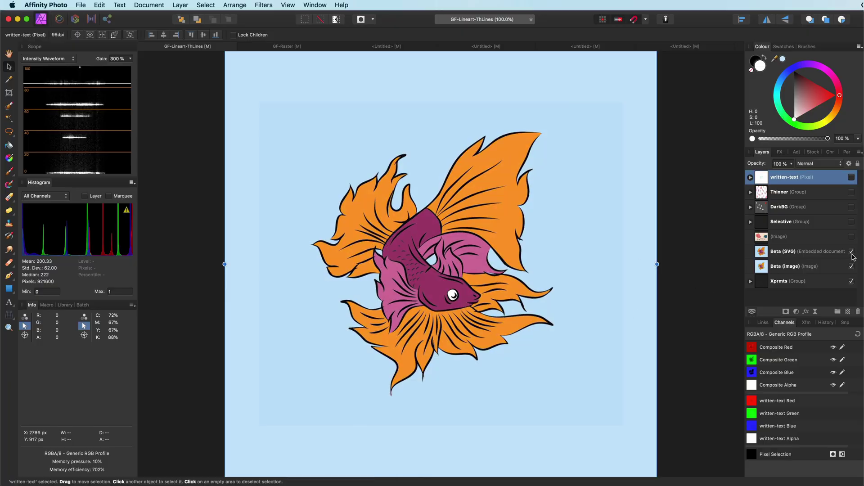
# Set the stroke width of the embedded Beta (SVG) fish's lines to 2 pt
pyautogui.doubleClick(765, 252)
pyautogui.press('p')
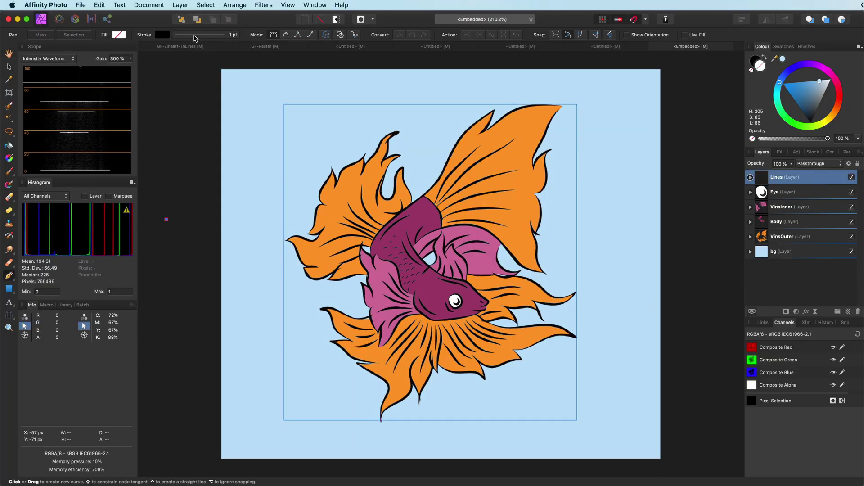
pyautogui.click(189, 34)
pyautogui.moveTo(174, 65); pyautogui.dragTo(186, 65)
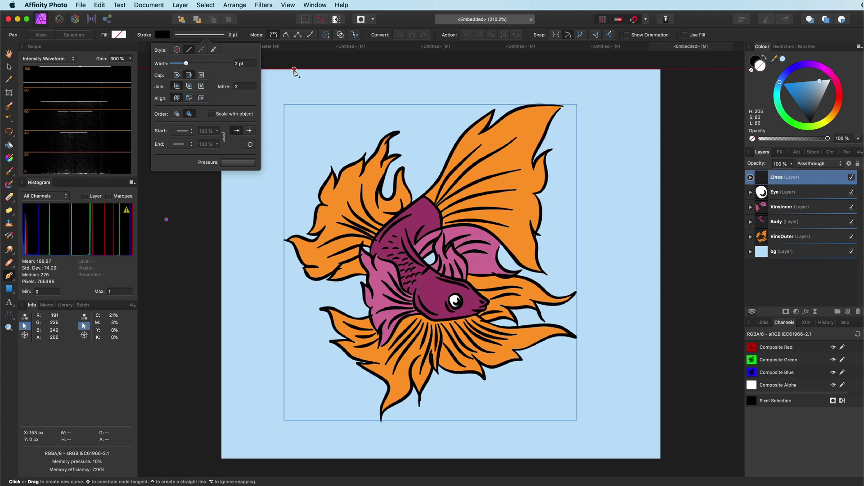
# Return to the main document, hide Beta (SVG) and select Beta (image)
pyautogui.press('super+w')
pyautogui.click(851, 252)
pyautogui.click(806, 266)
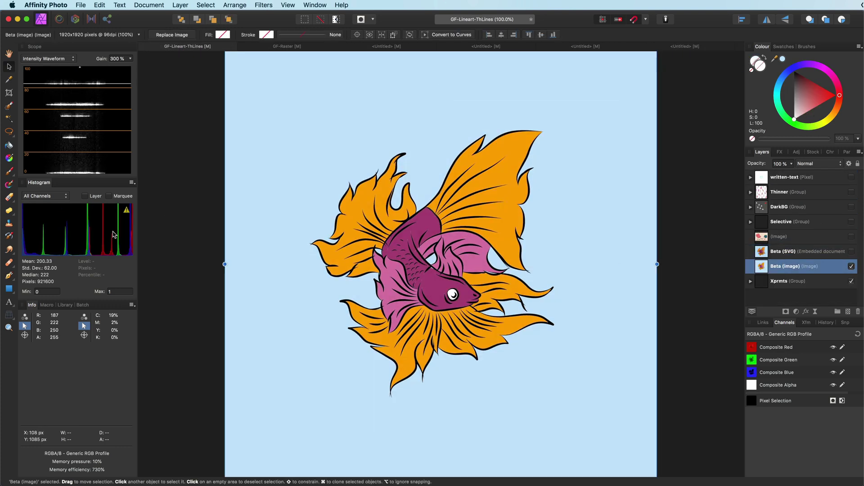
# Trace a pen curve along the fish's lower fins, then delete it
pyautogui.press('p')
pyautogui.click(432, 348)
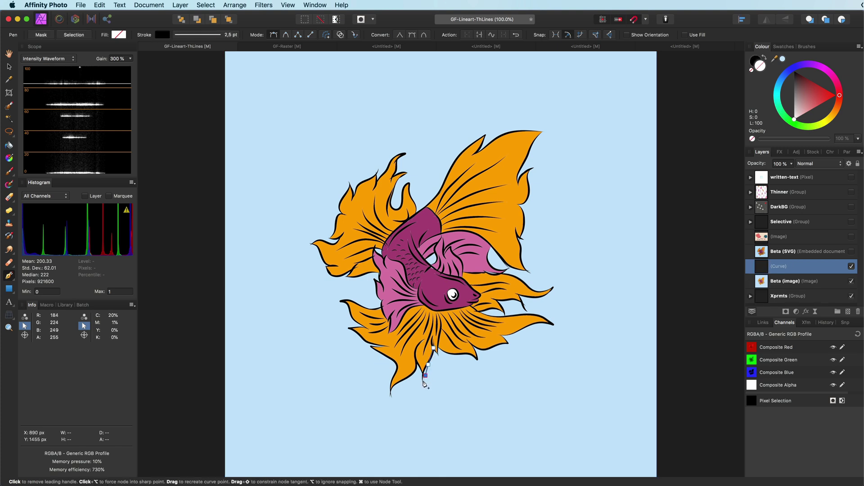
pyautogui.click(428, 364)
pyautogui.click(424, 375)
pyautogui.click(418, 368)
pyautogui.click(411, 378)
pyautogui.click(401, 385)
pyautogui.click(391, 389)
pyautogui.click(387, 379)
pyautogui.click(378, 358)
pyautogui.click(367, 350)
pyautogui.click(359, 341)
pyautogui.click(350, 327)
pyautogui.click(353, 312)
pyautogui.click(348, 301)
pyautogui.click(370, 300)
pyautogui.click(389, 305)
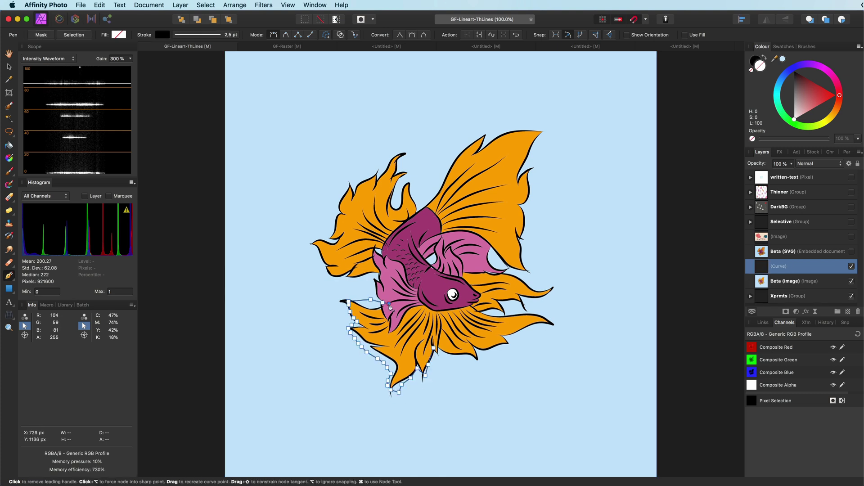
pyautogui.press('Escape')
pyautogui.press('Delete')
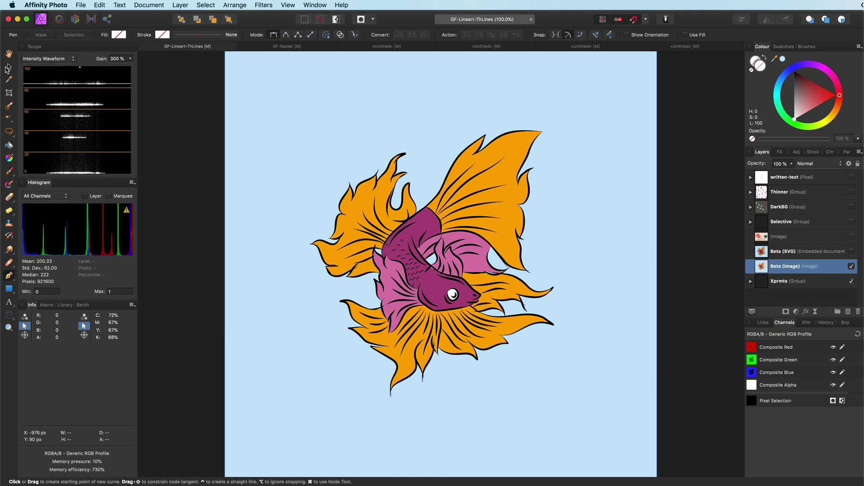
# Add a Minimum Blur live filter to Beta (image) with a 2 px radius
pyautogui.click(8, 69)
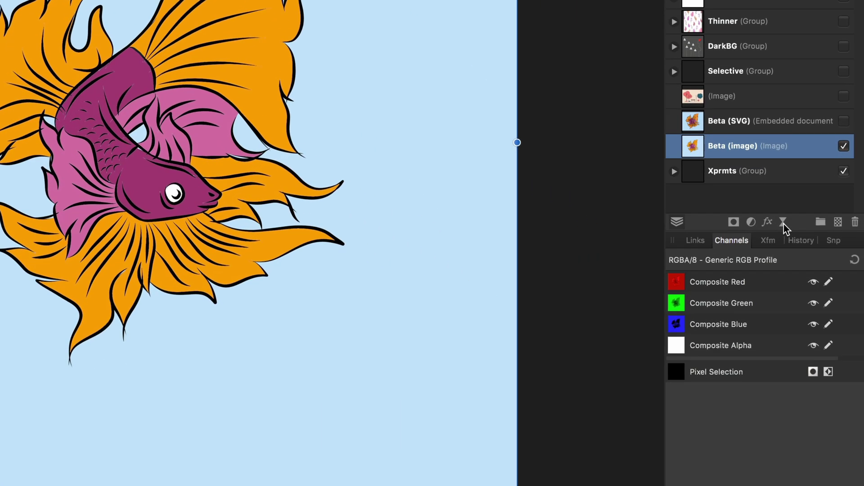
pyautogui.click(815, 312)
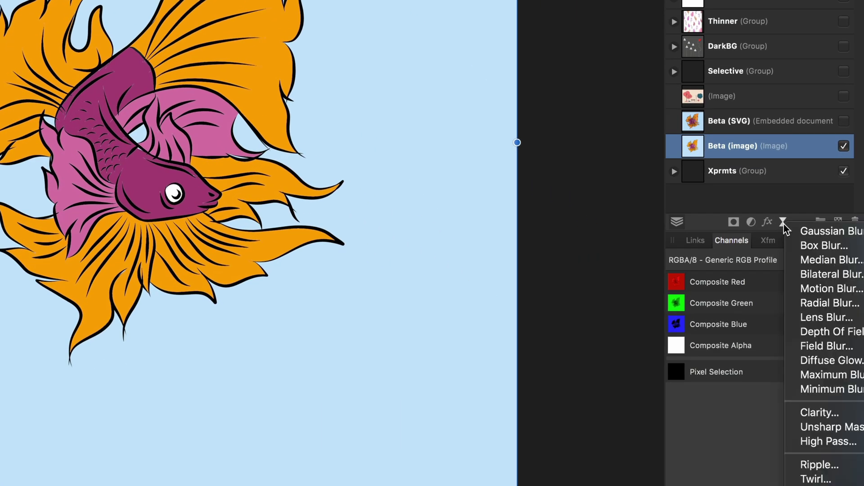
pyautogui.click(837, 390)
pyautogui.click(709, 173)
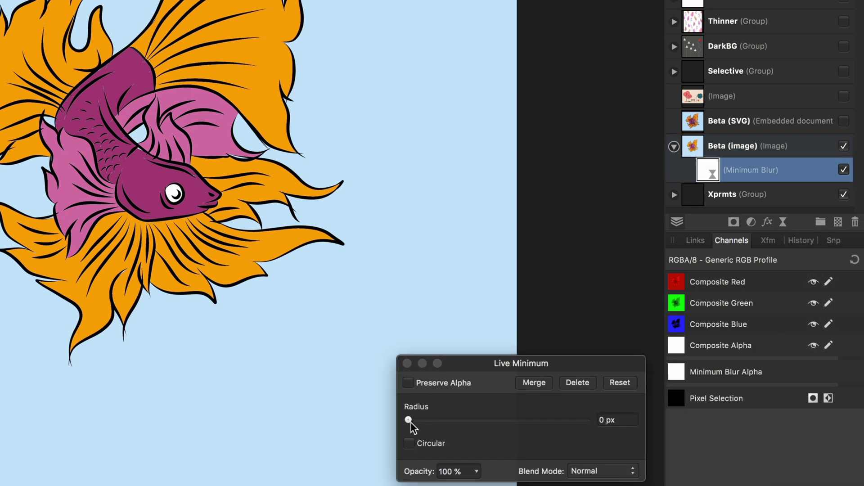
pyautogui.moveTo(408, 420); pyautogui.dragTo(452, 422)
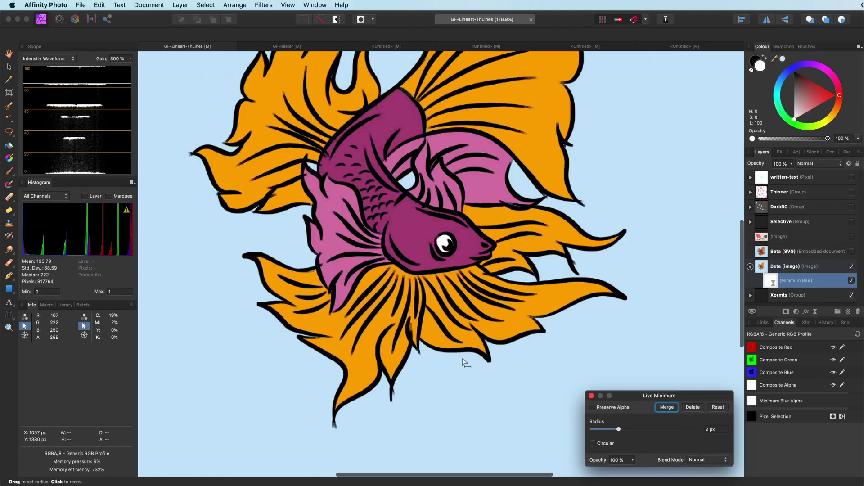
# Toggle the fish's Minimum Blur off and on to compare, close it, and show the girl illustration
pyautogui.click(851, 280)
pyautogui.click(851, 280)
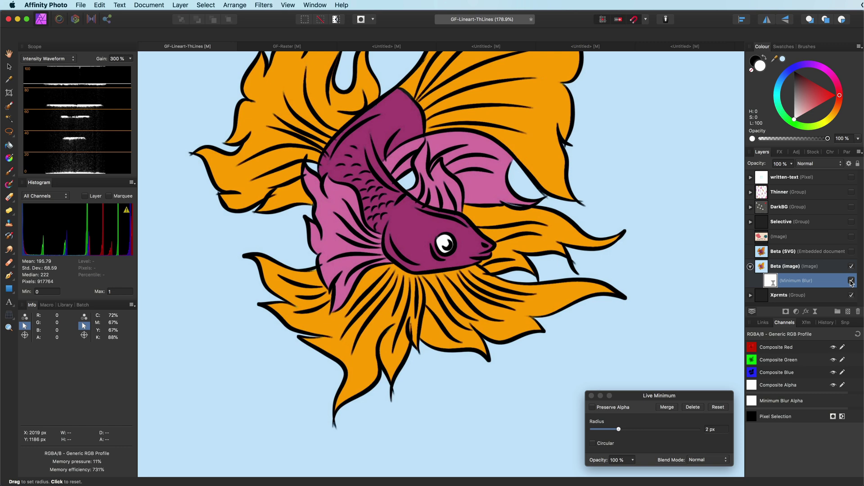
pyautogui.click(592, 395)
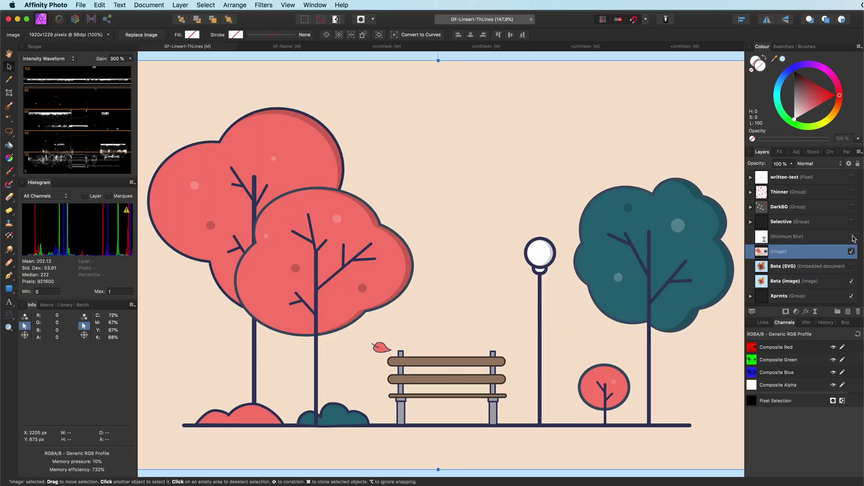
pyautogui.click(851, 236)
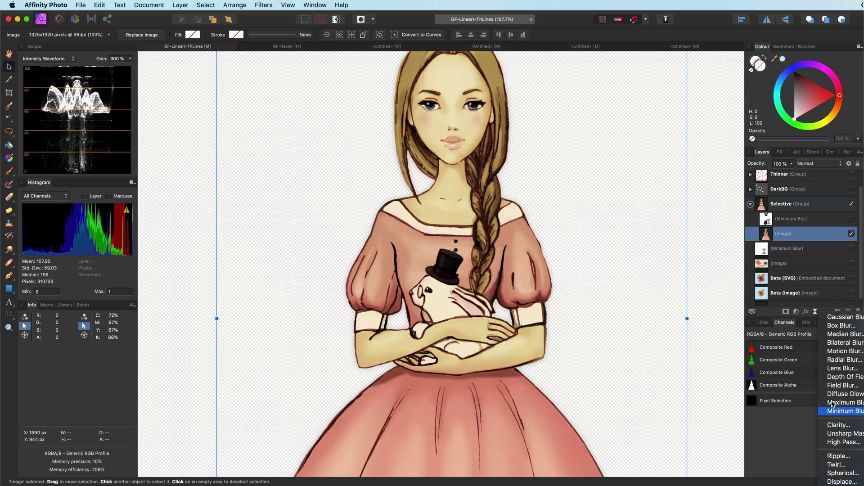
# Add a Minimum Blur live filter to the girl's image layer at a 2 px radius
pyautogui.click(835, 410)
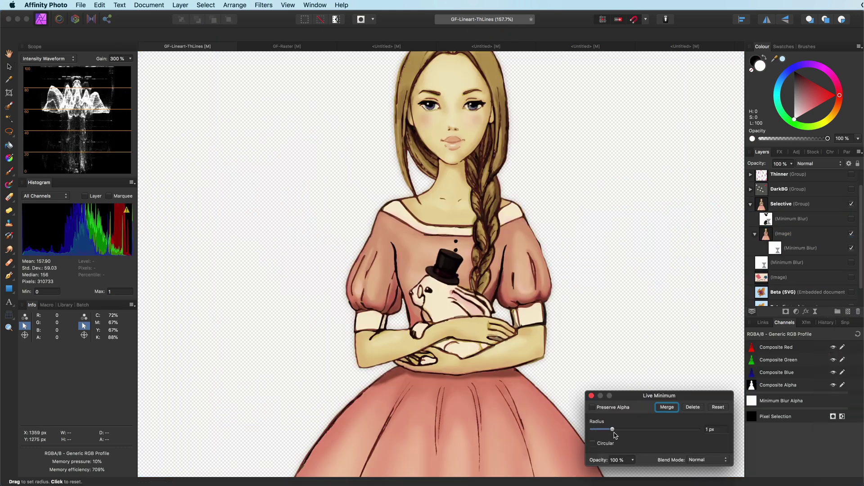
pyautogui.moveTo(614, 435); pyautogui.dragTo(620, 435)
pyautogui.click(590, 395)
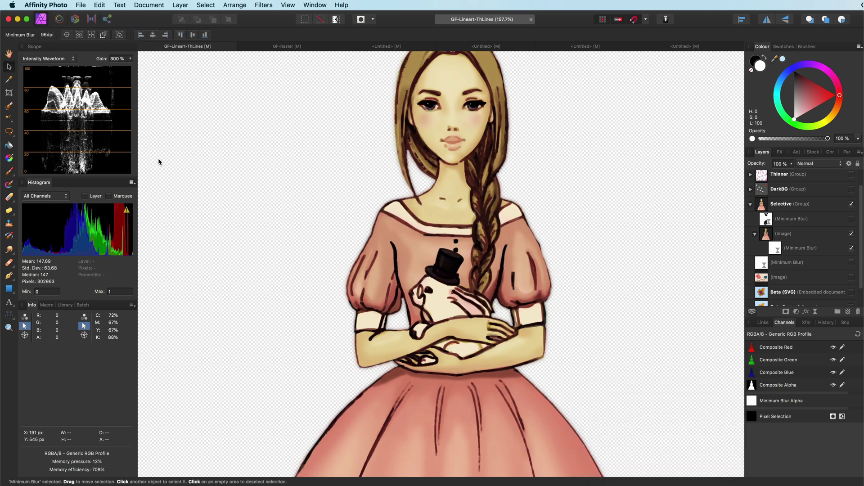
pyautogui.press('b')
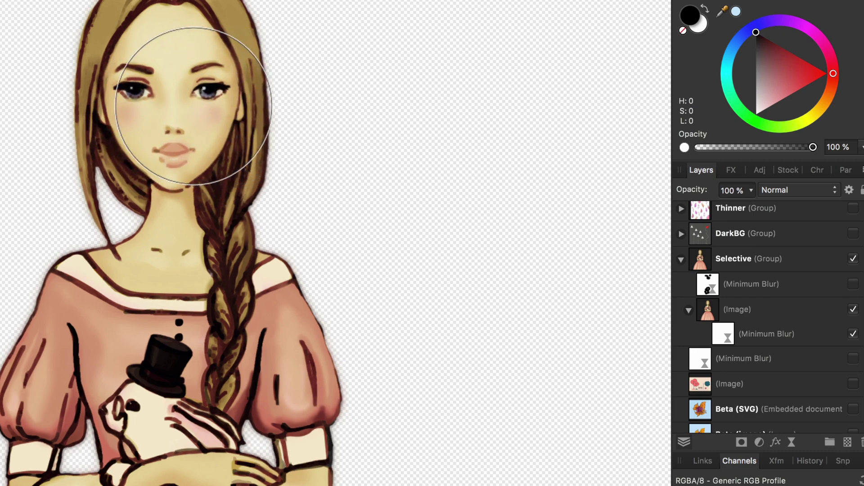
# With a smaller brush, paint the Minimum Blur off the girl's face and the animal
pyautogui.press('[')
pyautogui.press('[')
pyautogui.press('[')
pyautogui.moveTo(179, 107)
pyautogui.mouseDown()
pyautogui.moveTo(219, 95)
pyautogui.moveTo(125, 88)
pyautogui.moveTo(112, 117)
pyautogui.moveTo(171, 149)
pyautogui.mouseUp()
pyautogui.moveTo(151, 362); pyautogui.dragTo(135, 391)
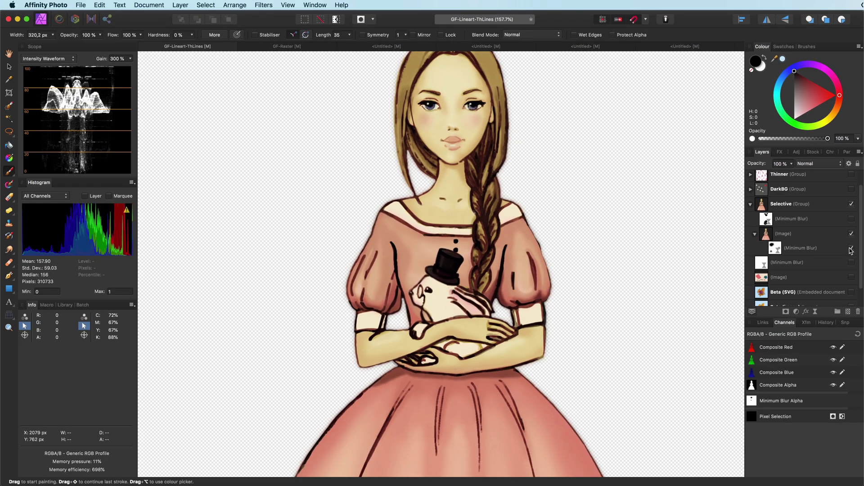
# Toggle the image's Minimum Blur repeatedly to compare, then collapse the Selective group
pyautogui.click(851, 249)
pyautogui.click(851, 249)
pyautogui.click(850, 249)
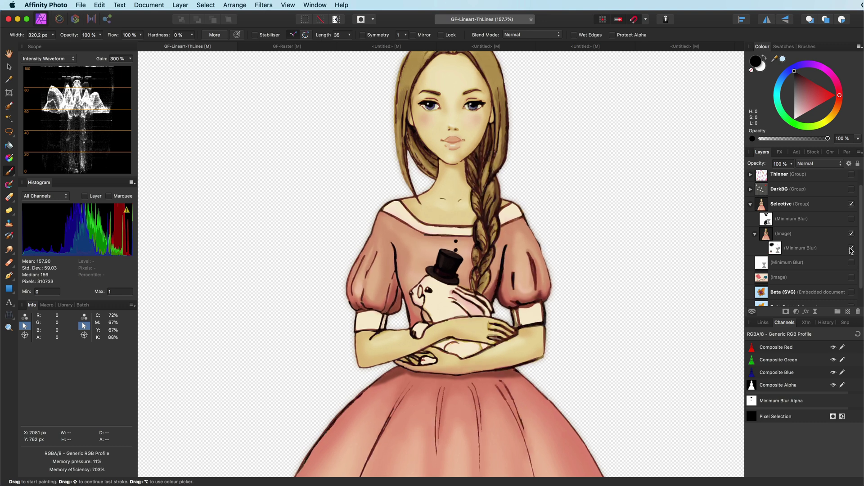
pyautogui.click(851, 249)
pyautogui.click(851, 249)
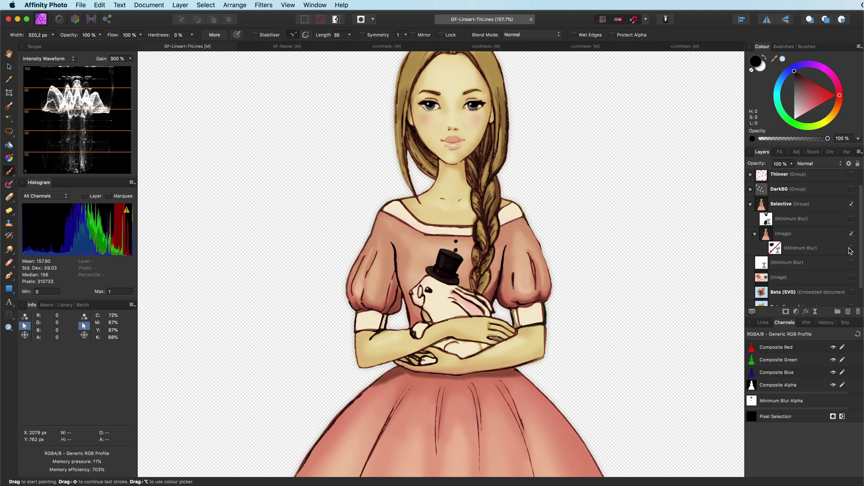
pyautogui.click(750, 205)
# Hide the Selective group and show the DarkBG paper-plane group
pyautogui.click(852, 223)
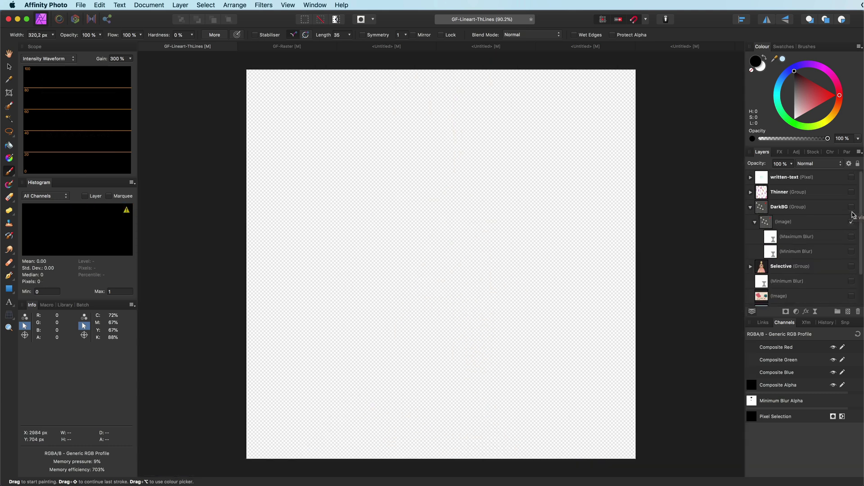
pyautogui.click(852, 212)
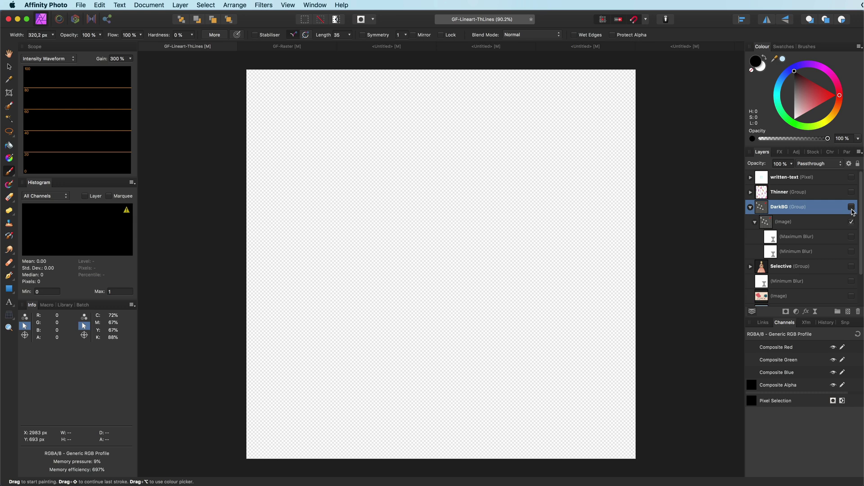
pyautogui.click(851, 208)
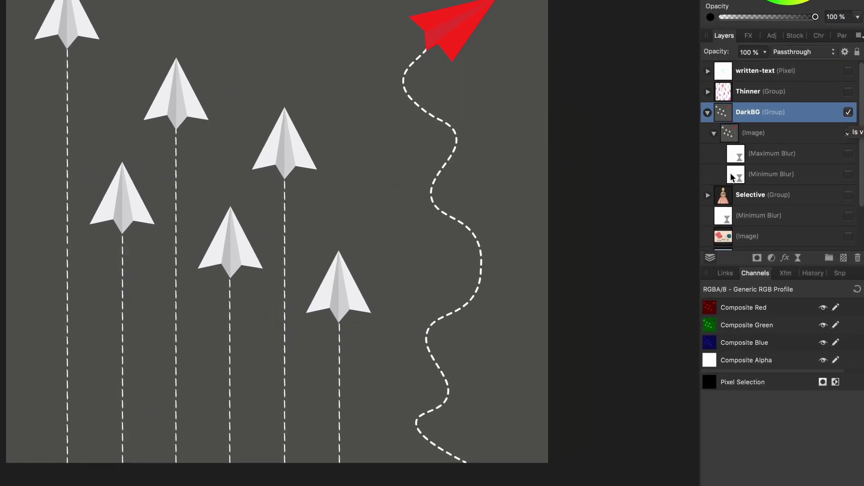
# Enable DarkBG's Minimum Blur filter and set its radius to 1 px
pyautogui.doubleClick(733, 176)
pyautogui.click(846, 175)
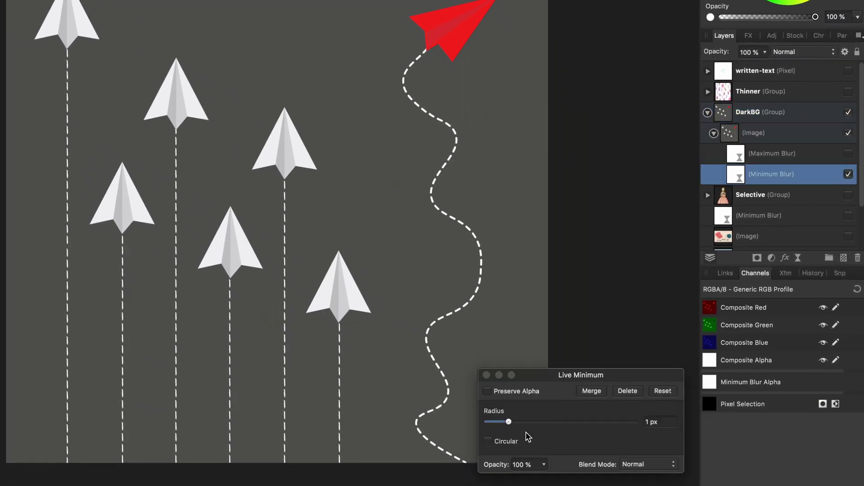
pyautogui.moveTo(509, 421); pyautogui.dragTo(528, 422)
pyautogui.scroll(2, 374, 403)
pyautogui.scroll(3, 375, 403)
pyautogui.click(487, 376)
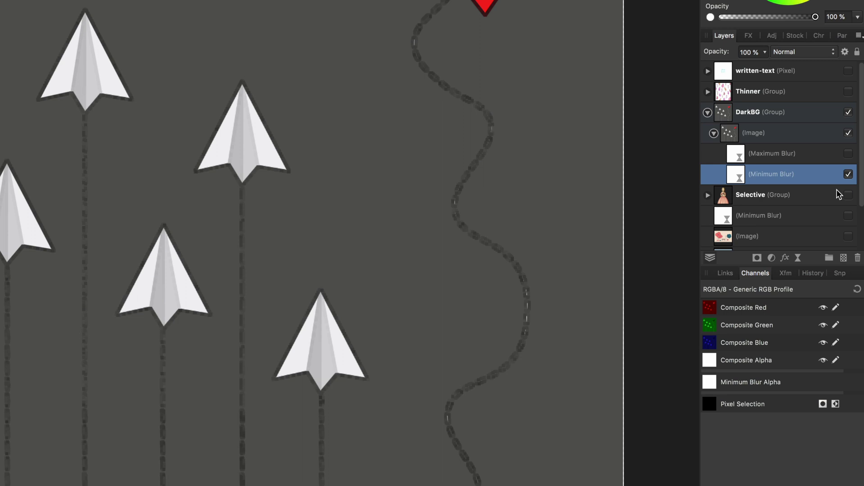
# Disable DarkBG's Minimum Blur and enable its Maximum Blur at a 3 px radius
pyautogui.click(847, 175)
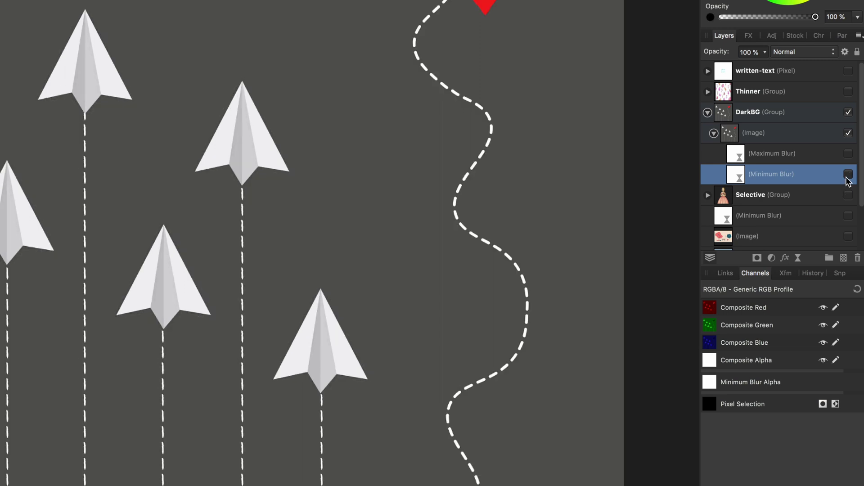
pyautogui.click(781, 160)
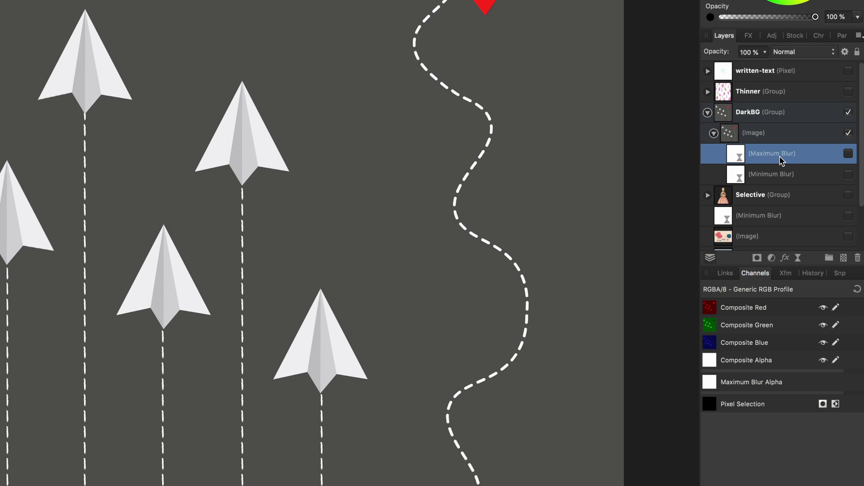
pyautogui.click(798, 259)
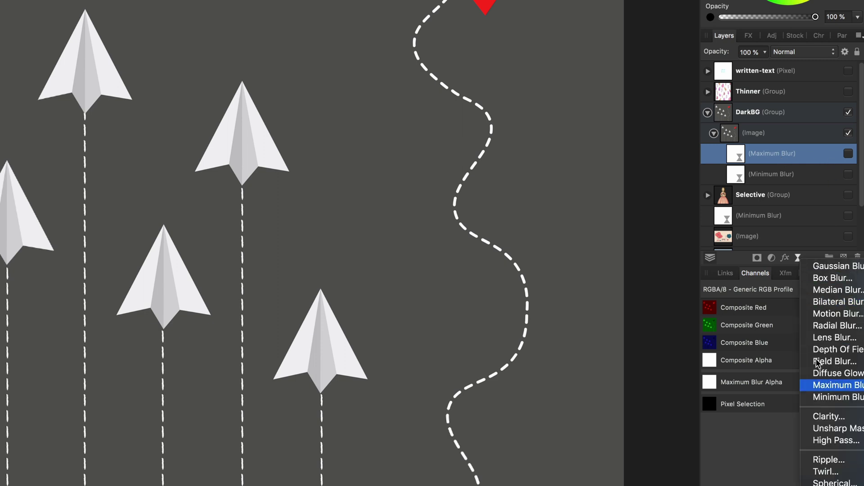
pyautogui.click(740, 156)
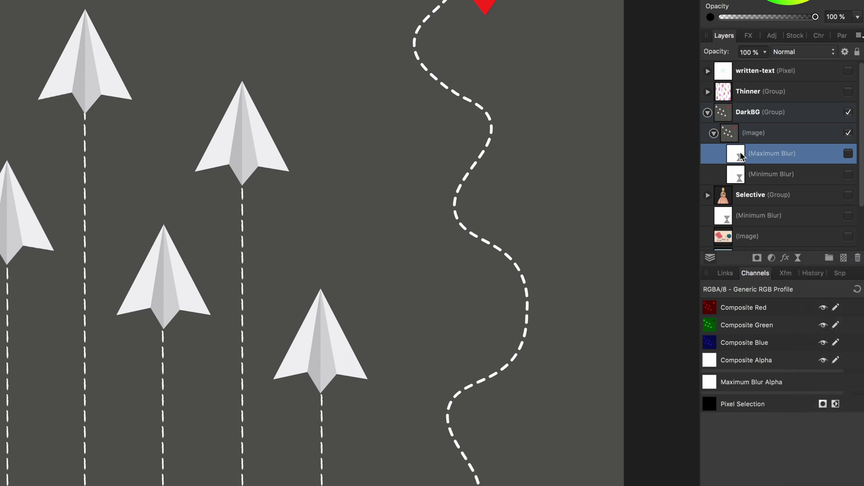
pyautogui.doubleClick(741, 156)
pyautogui.click(848, 154)
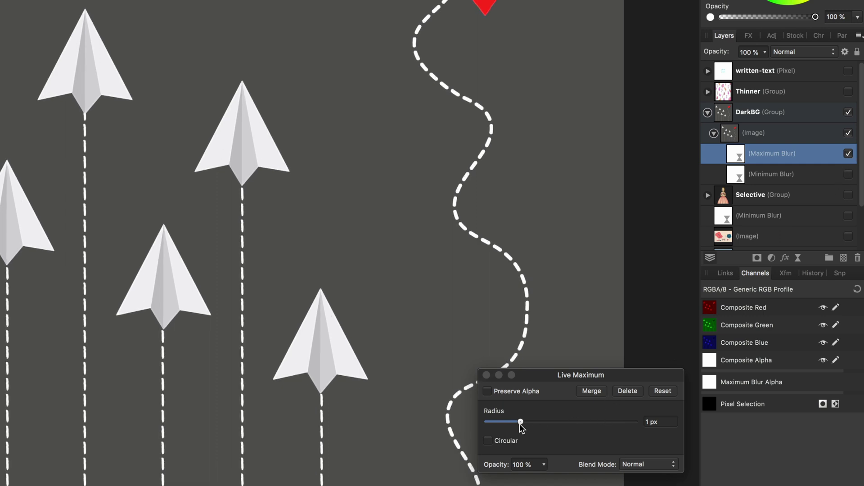
pyautogui.moveTo(520, 421)
pyautogui.mouseDown()
pyautogui.moveTo(504, 425)
pyautogui.moveTo(549, 425)
pyautogui.moveTo(525, 425)
pyautogui.mouseUp()
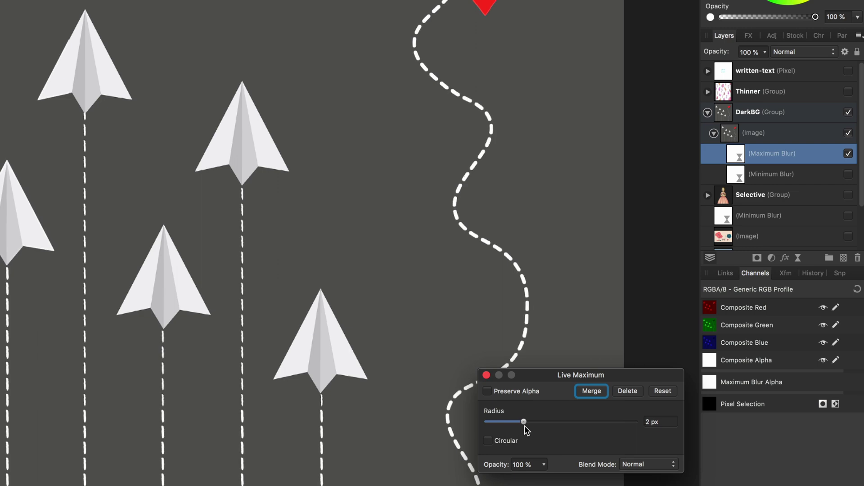
pyautogui.click(486, 375)
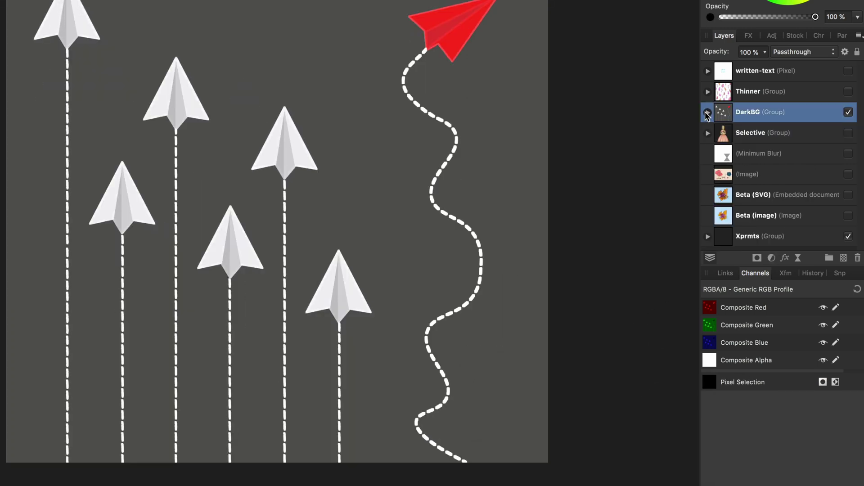
pyautogui.click(707, 112)
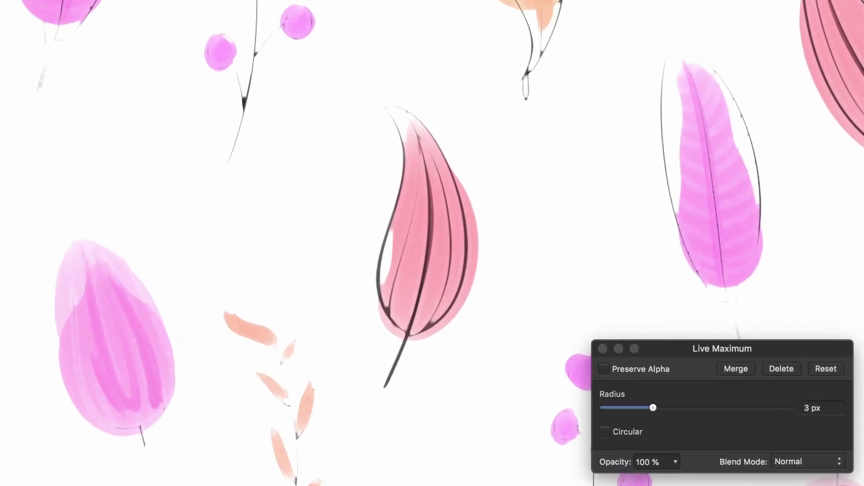
# Drag the leaf artwork's Maximum Blur radius down to 2 px and close the dialog
pyautogui.moveTo(651, 404); pyautogui.dragTo(647, 404)
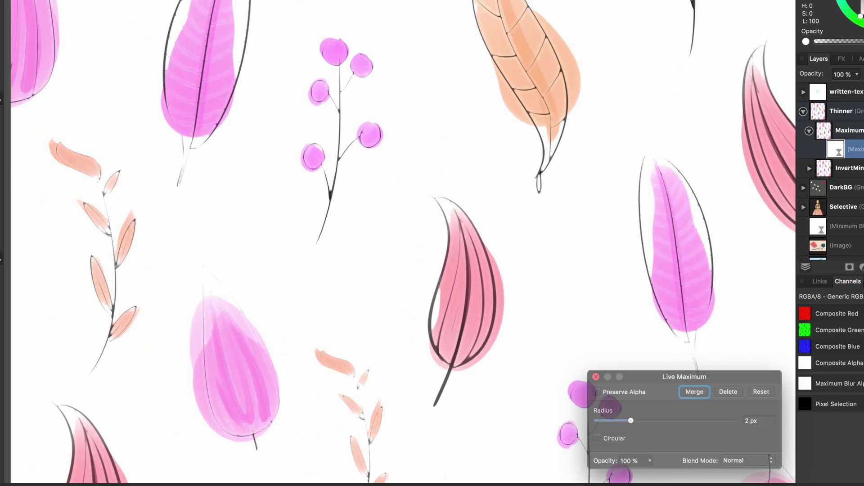
pyautogui.click(596, 376)
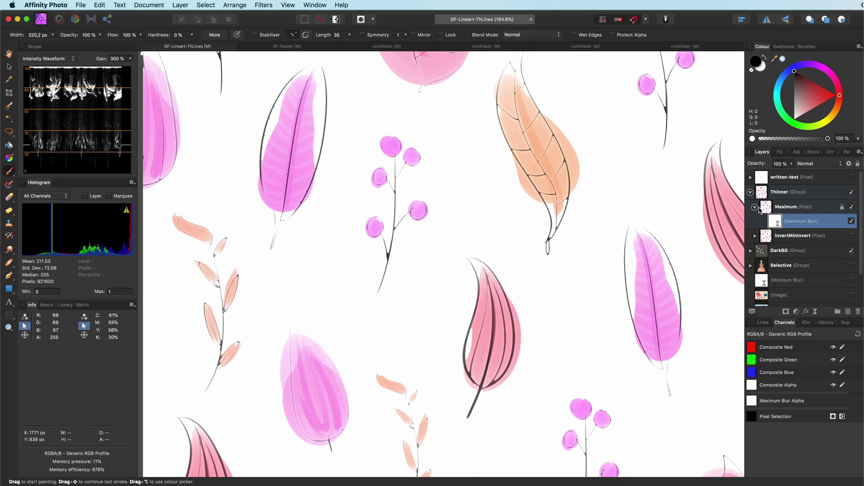
# Hide the Maximum layer and add an Invert adjustment to InvertMinInvert
pyautogui.click(758, 208)
pyautogui.click(851, 207)
pyautogui.click(797, 313)
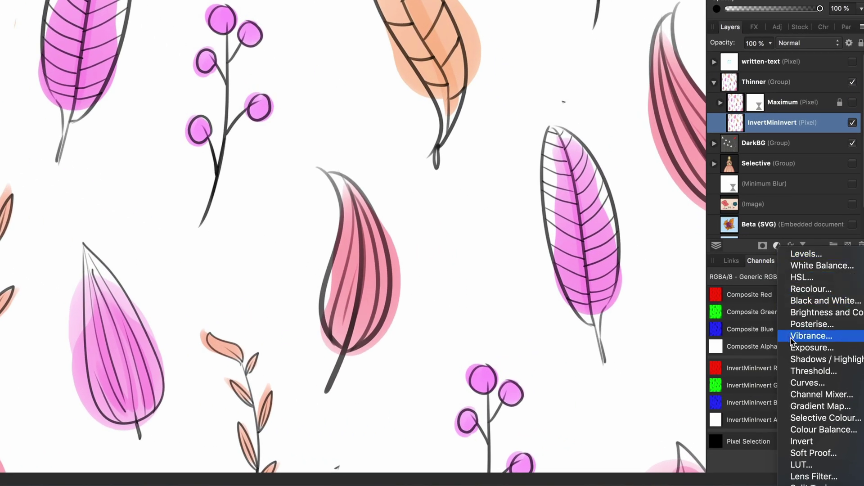
pyautogui.click(816, 441)
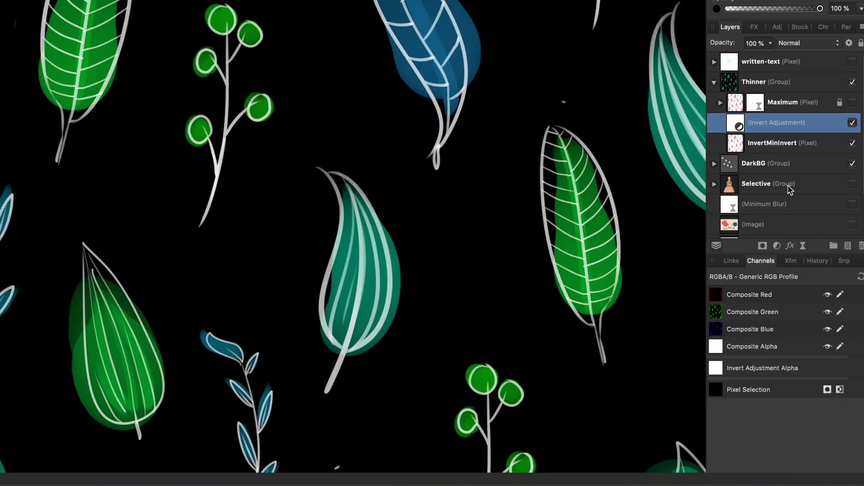
# Add a 2 px Minimum Blur above the Invert, then a second Invert adjustment
pyautogui.click(802, 245)
pyautogui.click(828, 385)
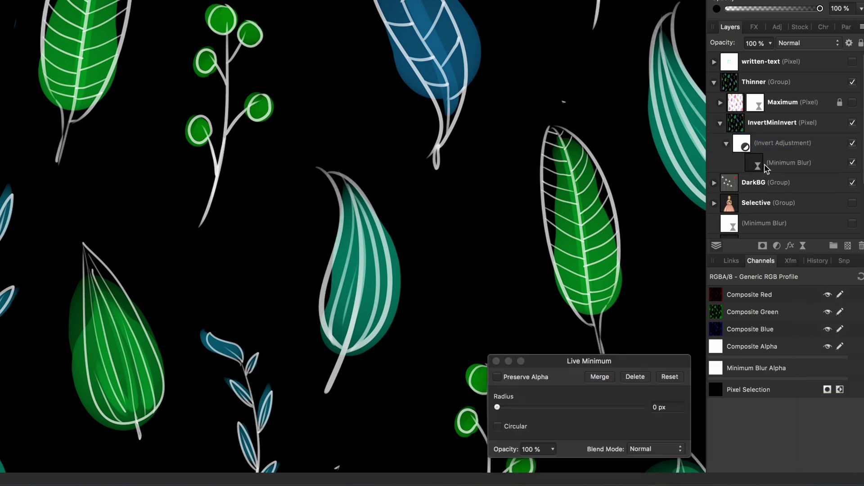
pyautogui.moveTo(759, 163); pyautogui.dragTo(782, 136)
pyautogui.moveTo(497, 408); pyautogui.dragTo(534, 408)
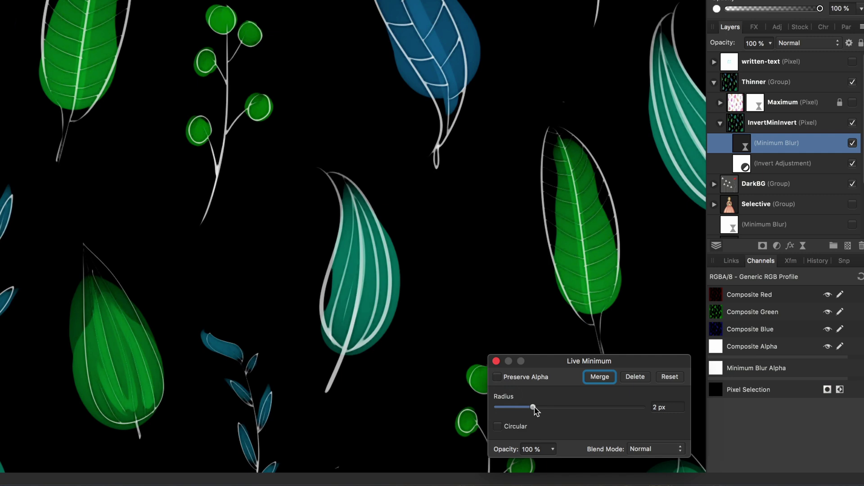
pyautogui.click(496, 361)
pyautogui.click(777, 246)
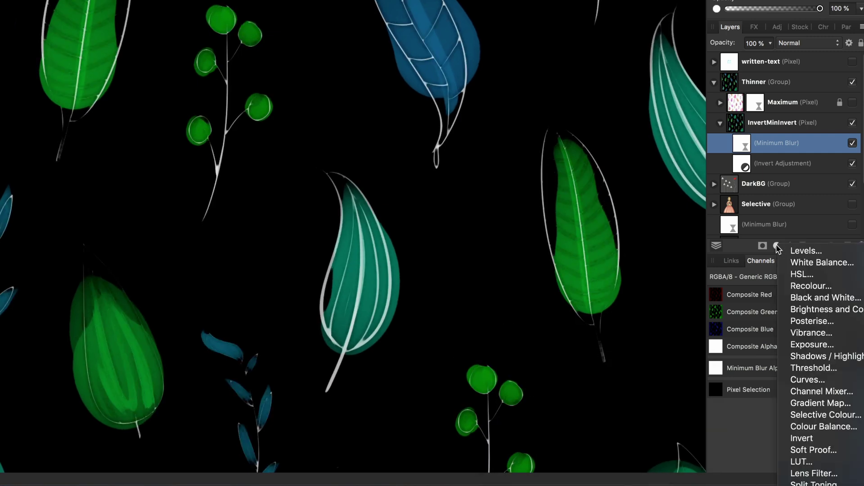
pyautogui.click(806, 437)
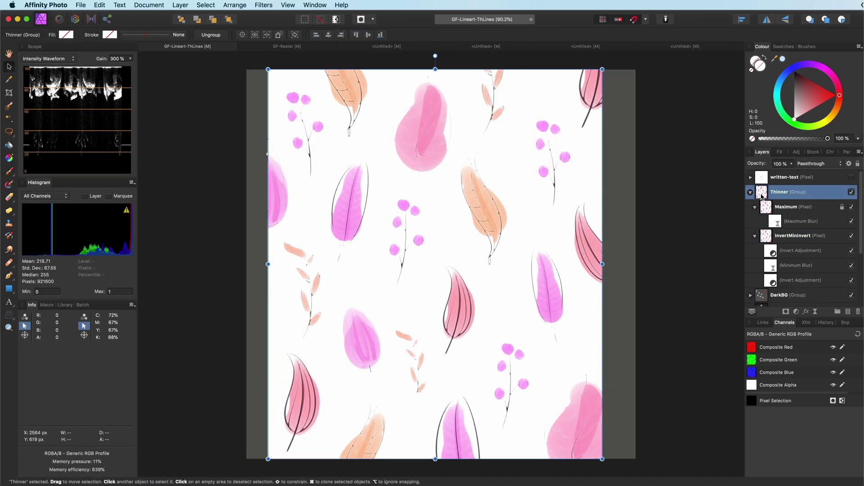
# Collapse and hide the Thinner group, then show and select the written-text layer
pyautogui.click(750, 193)
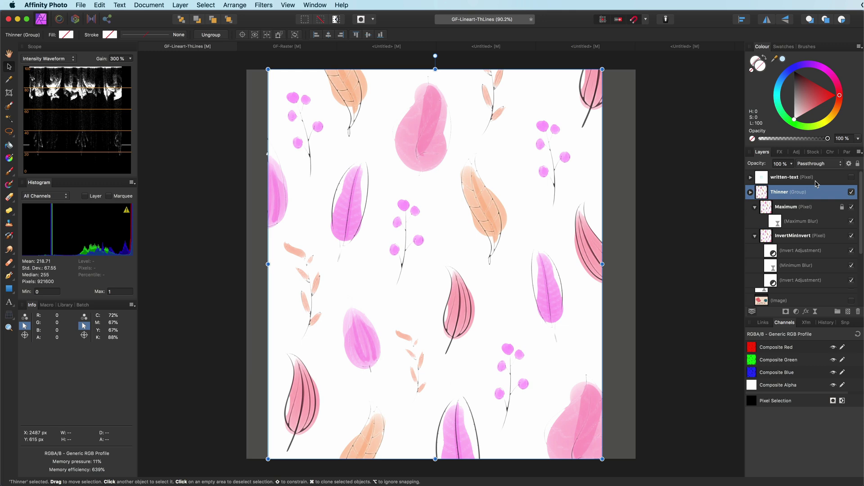
pyautogui.click(851, 192)
pyautogui.click(851, 177)
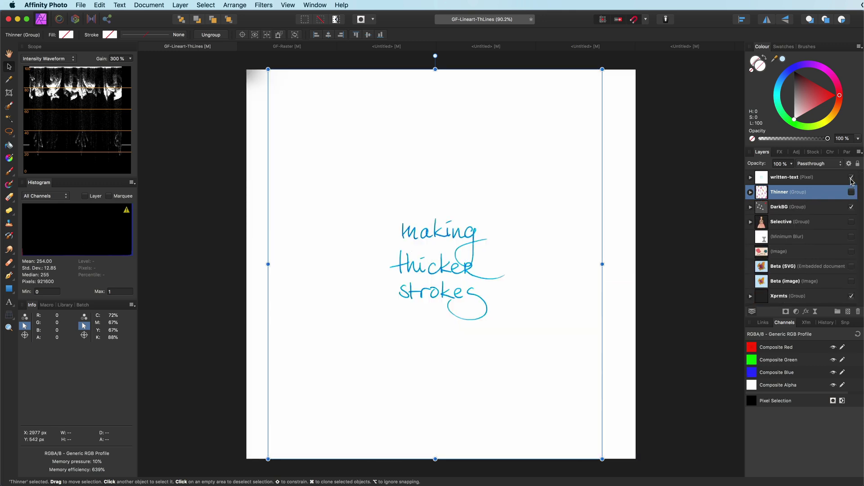
pyautogui.click(715, 250)
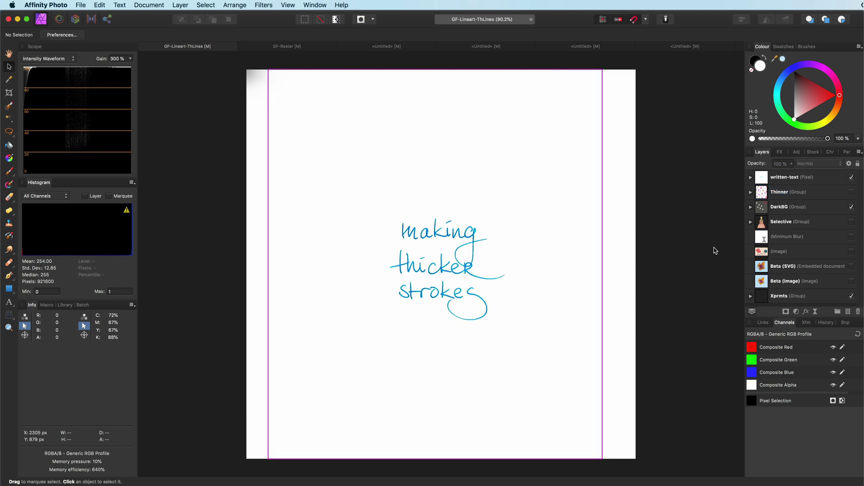
pyautogui.click(789, 182)
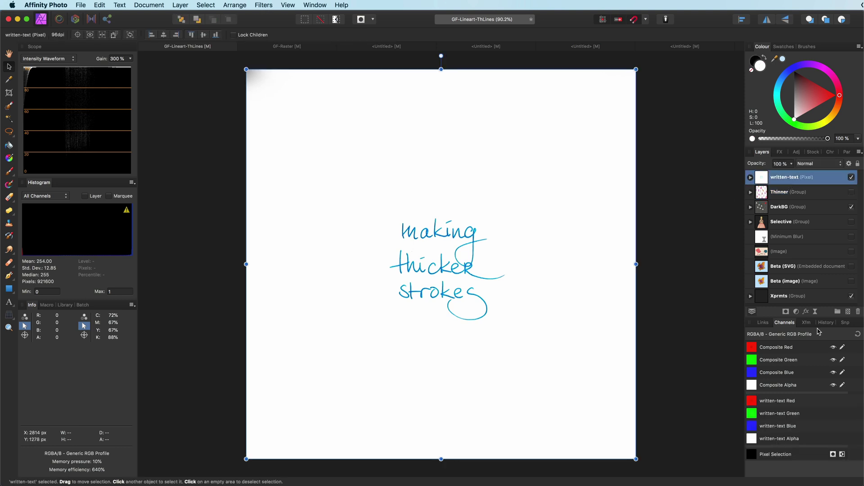
# Add a Minimum Blur live filter to the handwriting and set its radius to 1 px
pyautogui.click(816, 312)
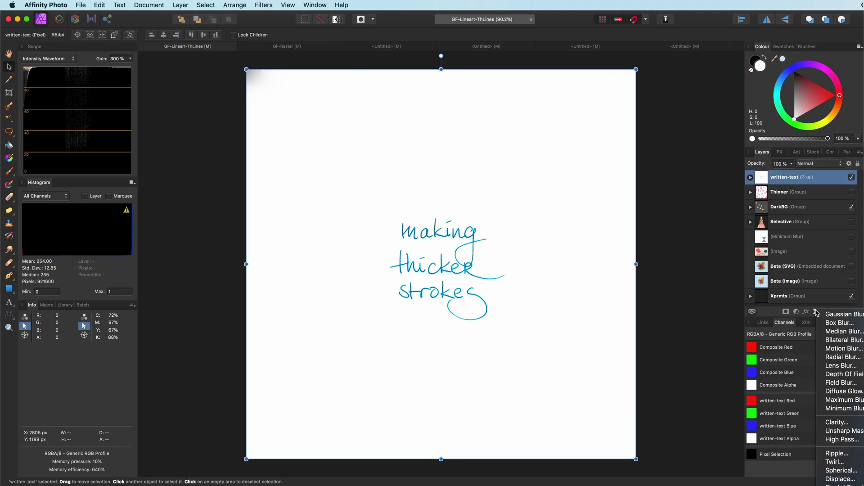
pyautogui.click(841, 408)
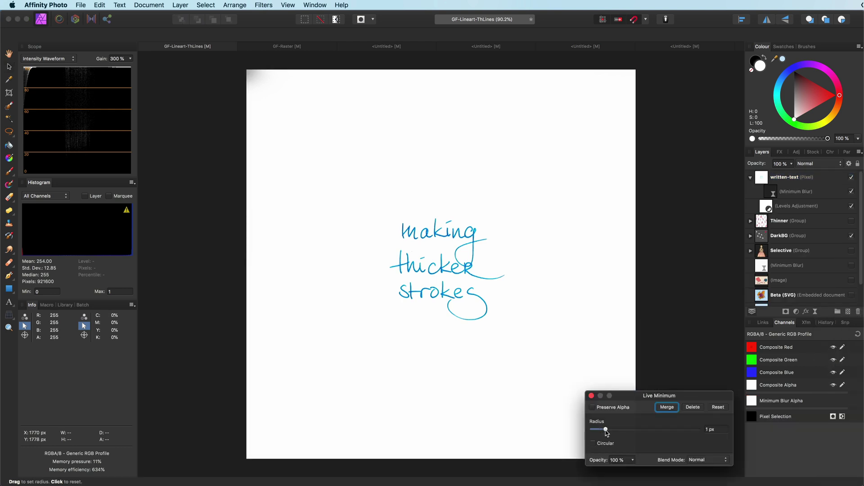
pyautogui.moveTo(606, 432); pyautogui.dragTo(623, 430)
pyautogui.scroll(5, 429, 281)
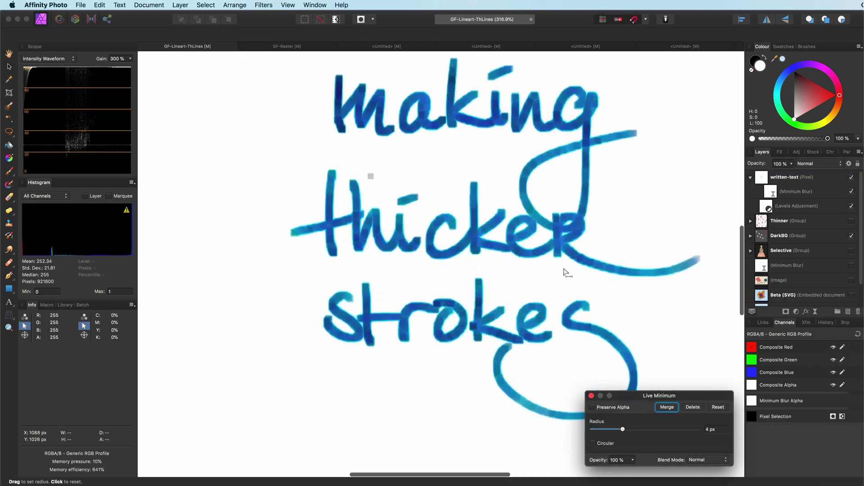
pyautogui.moveTo(567, 273)
pyautogui.mouseDown()
pyautogui.moveTo(559, 284)
pyautogui.moveTo(575, 282)
pyautogui.mouseUp()
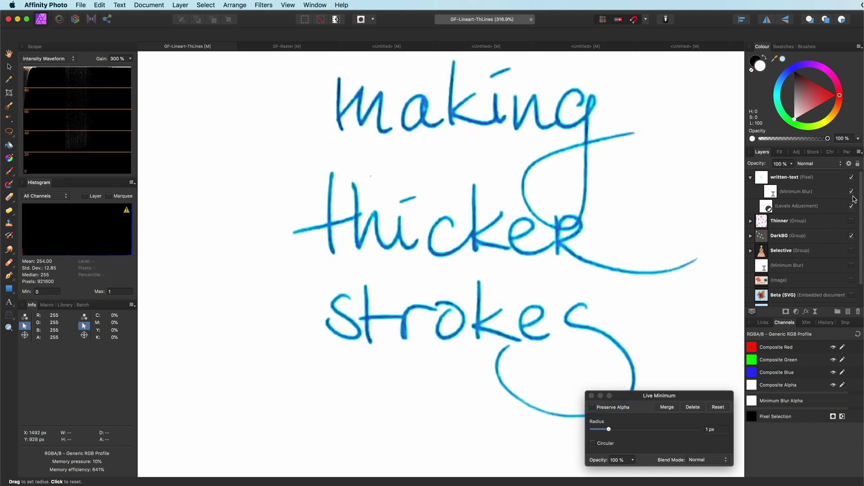
pyautogui.click(610, 430)
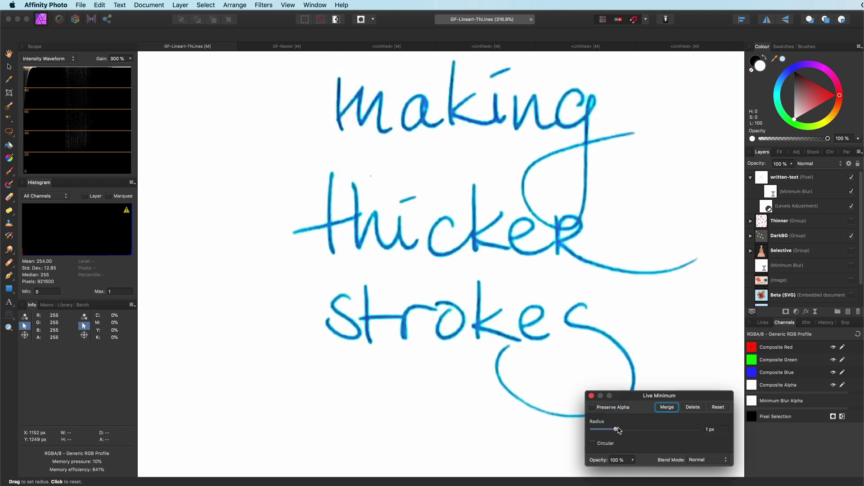